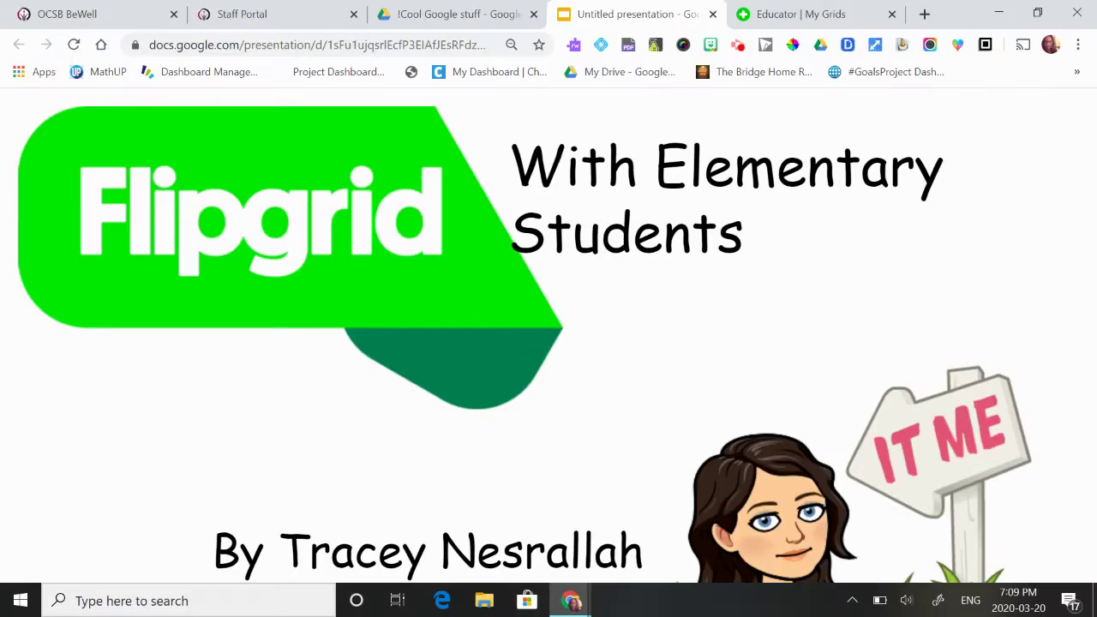
Step: Switch to the Flipgrid tab and go to flipgrid.com
left_click(806, 16)
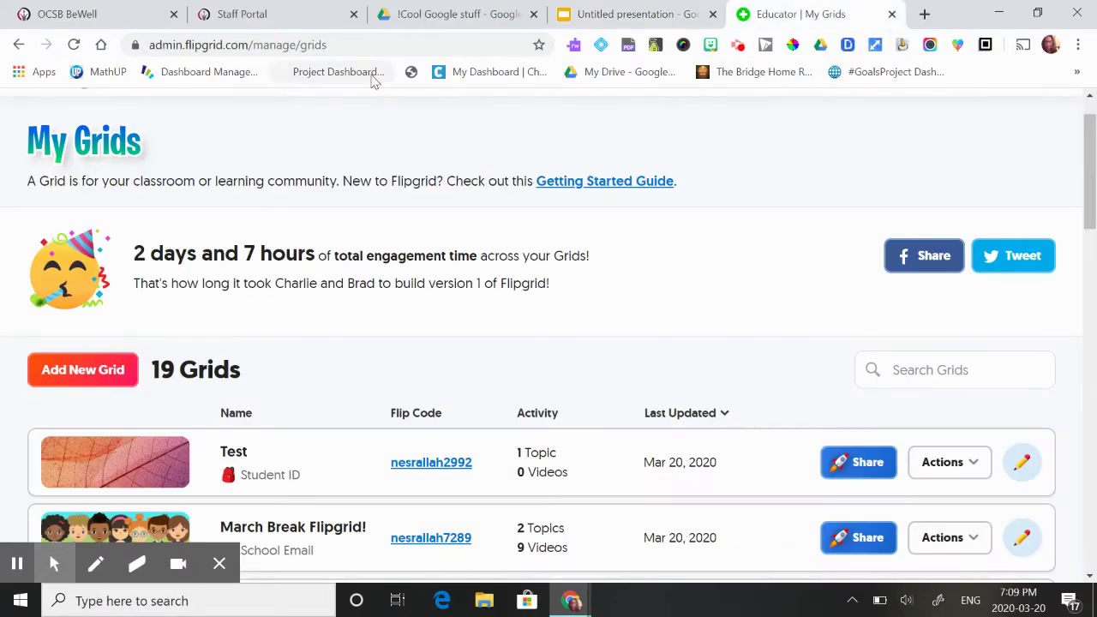
left_click(251, 47)
type("fli")
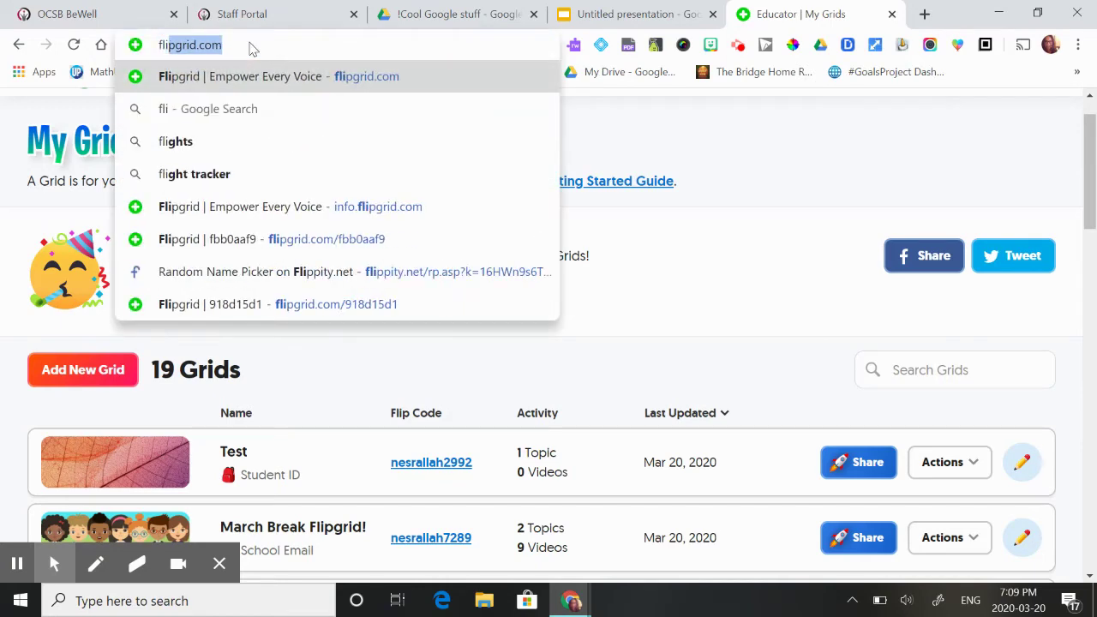
key("Return")
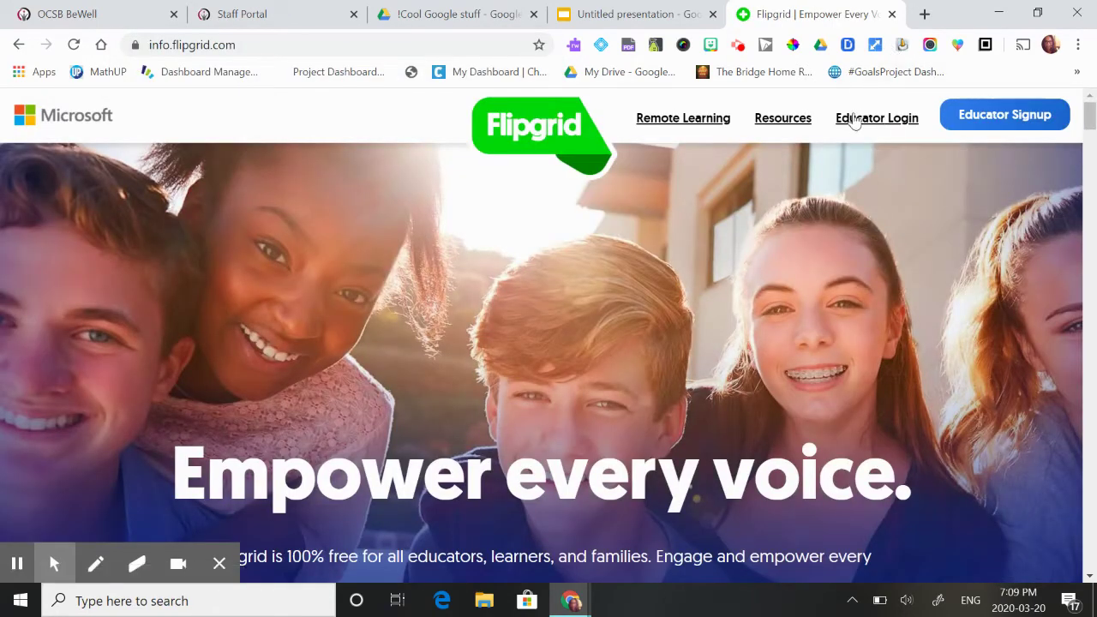
Step: Sign in as an educator to reach the My Grids dashboard
left_click(910, 120)
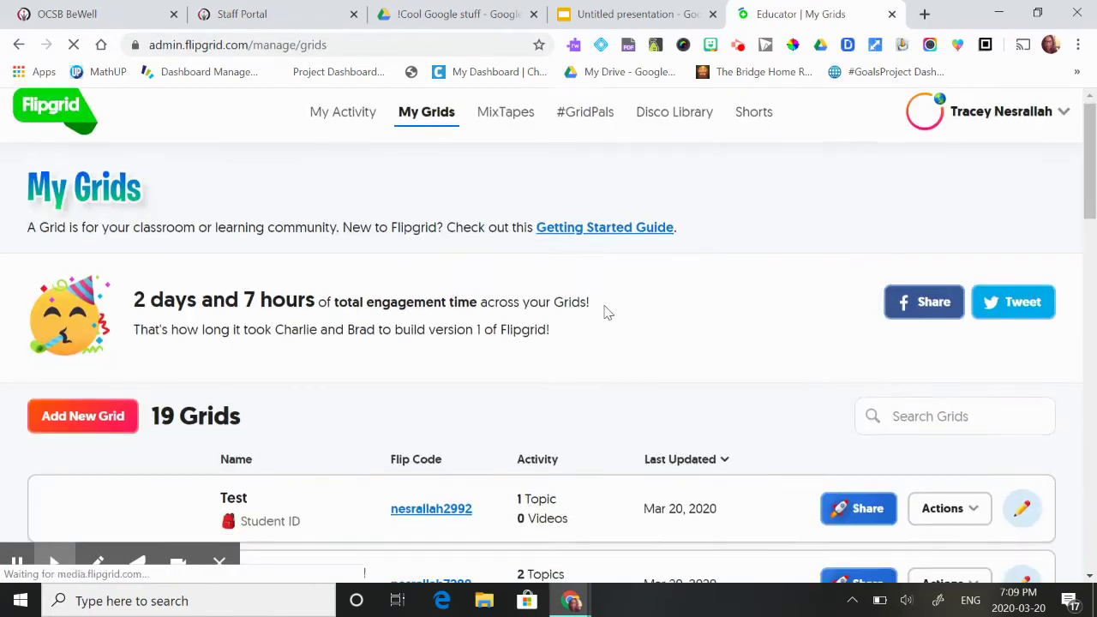
scroll(605, 313, "down", 3)
scroll(606, 314, "down", 4)
scroll(606, 313, "up", 5)
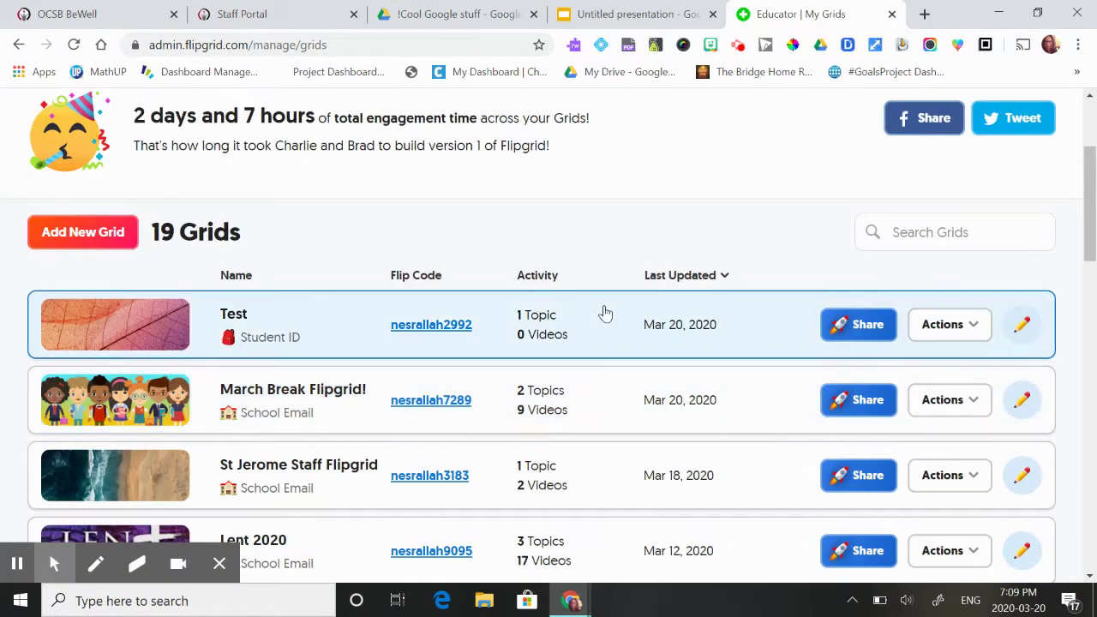
scroll(227, 284, "up", 1)
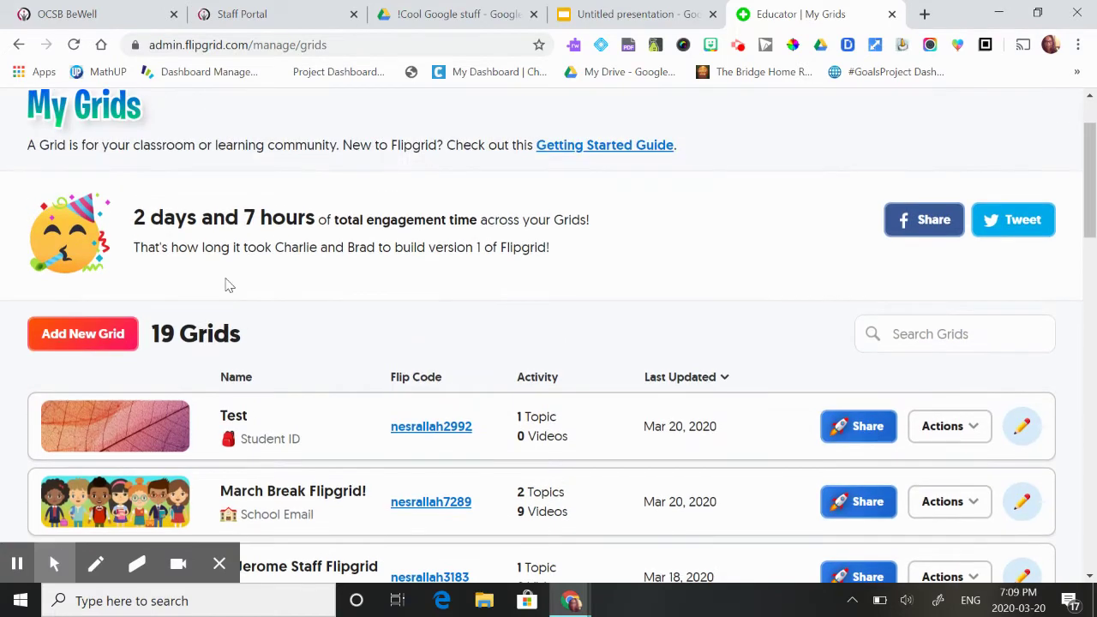
Step: Start a new grid named 'test1' with School Email as its type
left_click(92, 331)
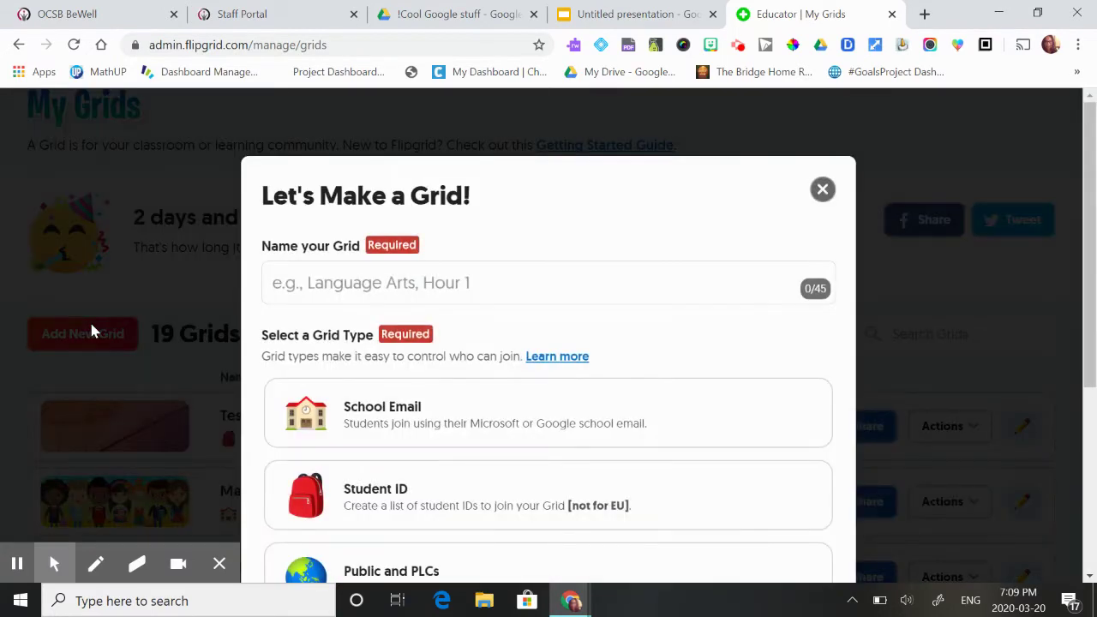
left_click(339, 271)
type("test1")
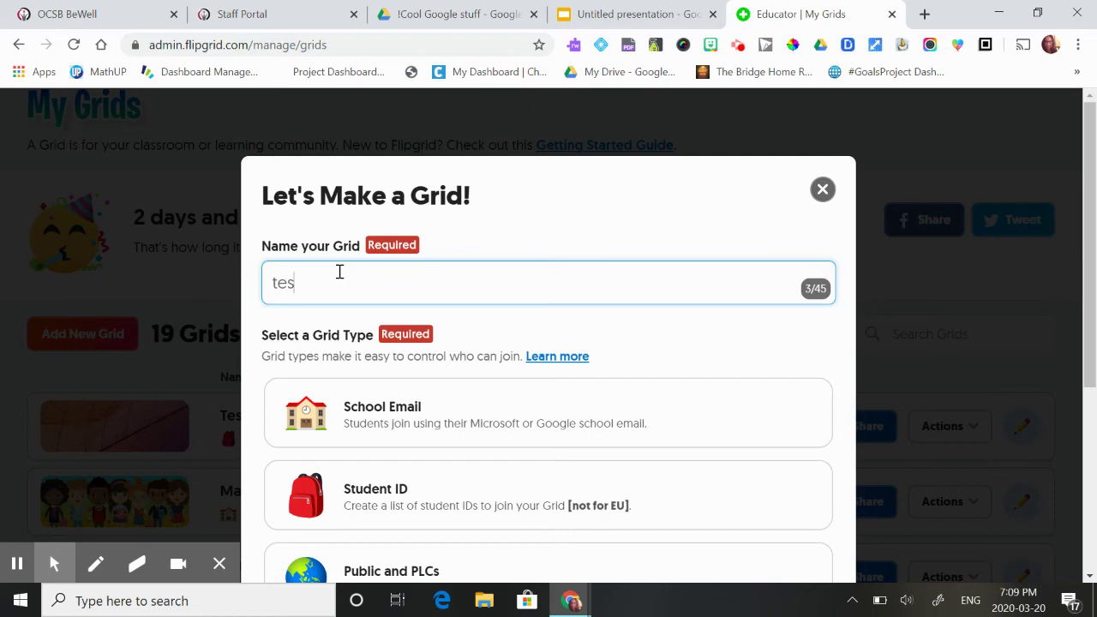
left_click(365, 427)
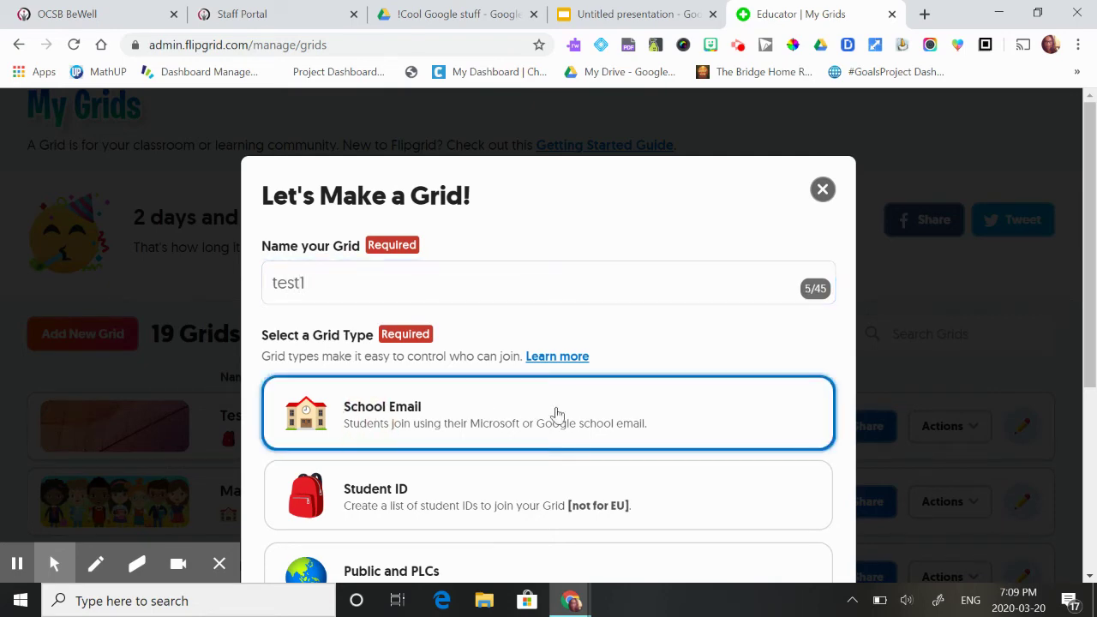
scroll(554, 416, "down", 3)
left_click(783, 537)
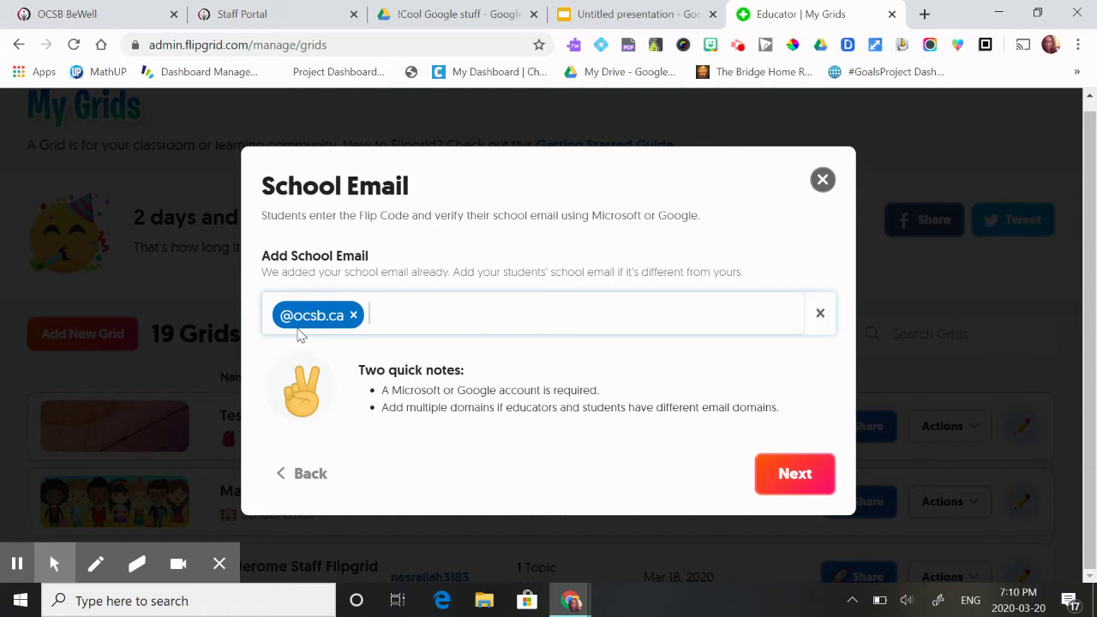
type("@ocsbstudent.ca")
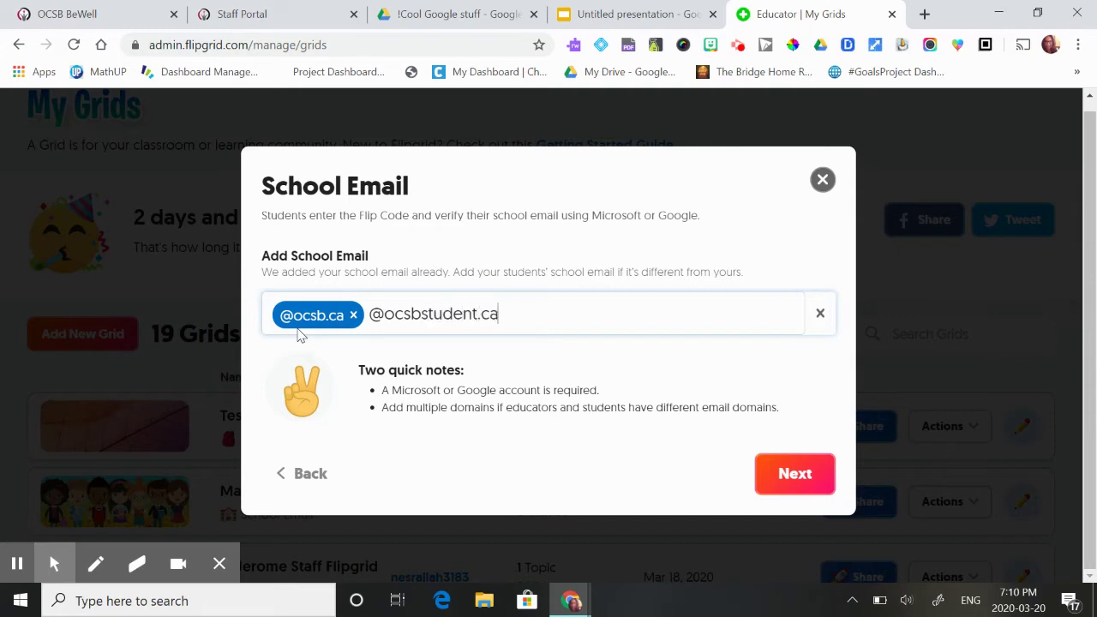
key("Return")
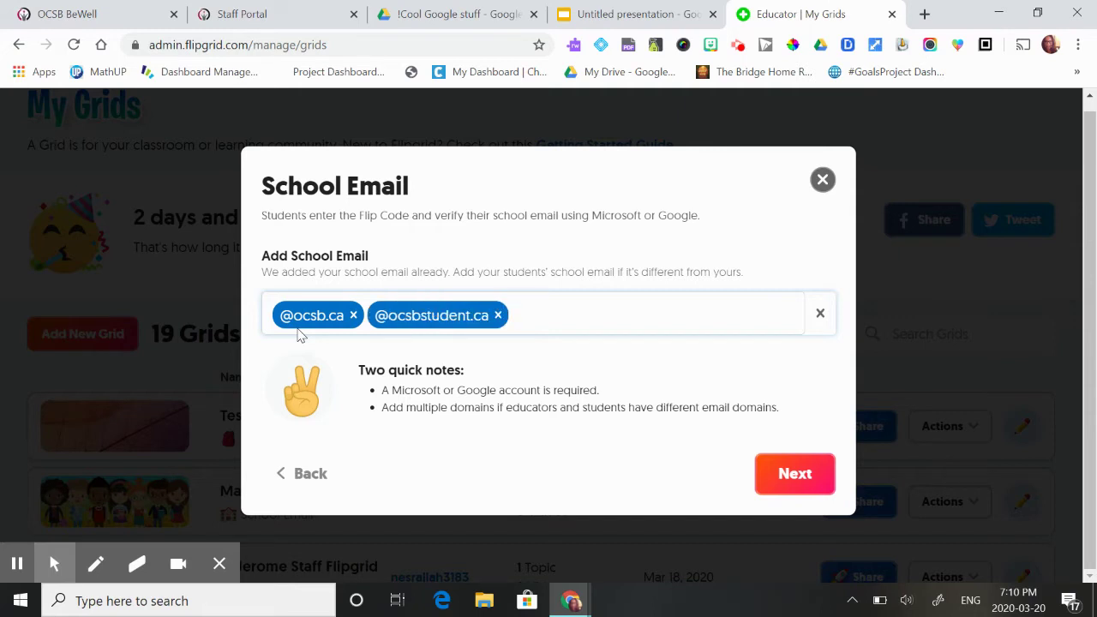
left_click(806, 482)
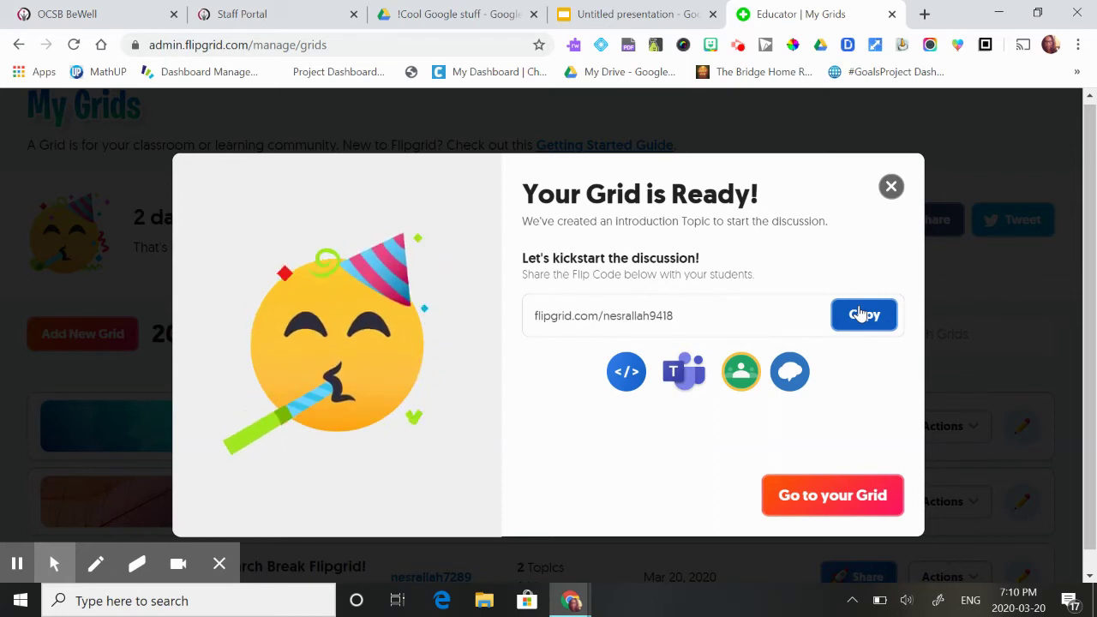
left_click(833, 489)
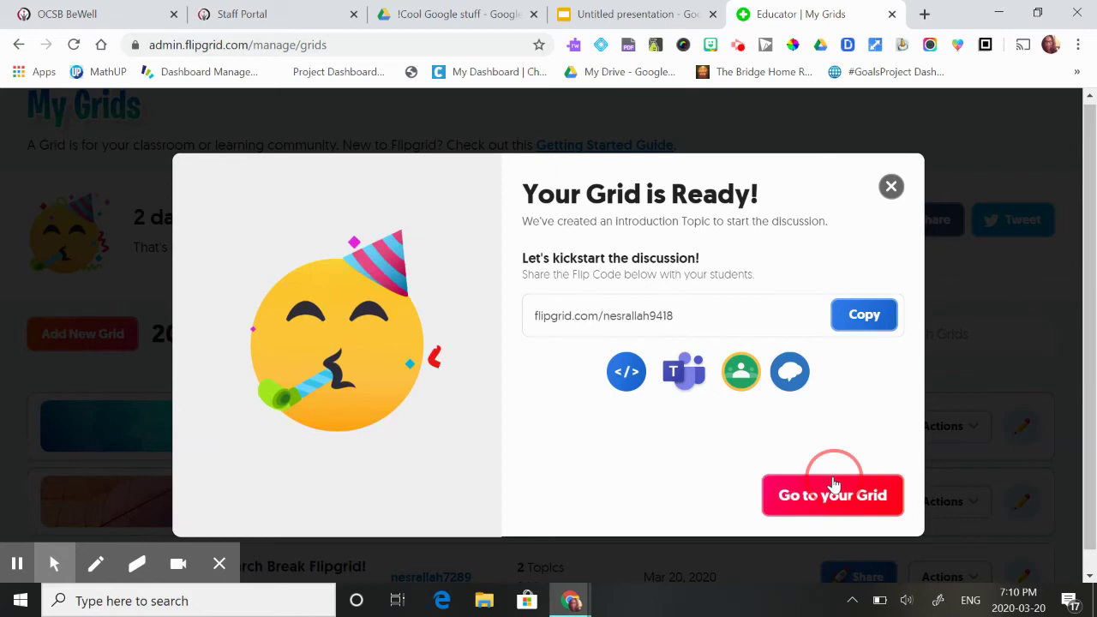
Step: Open the test1 grid's settings for editing
scroll(445, 335, "down", 3)
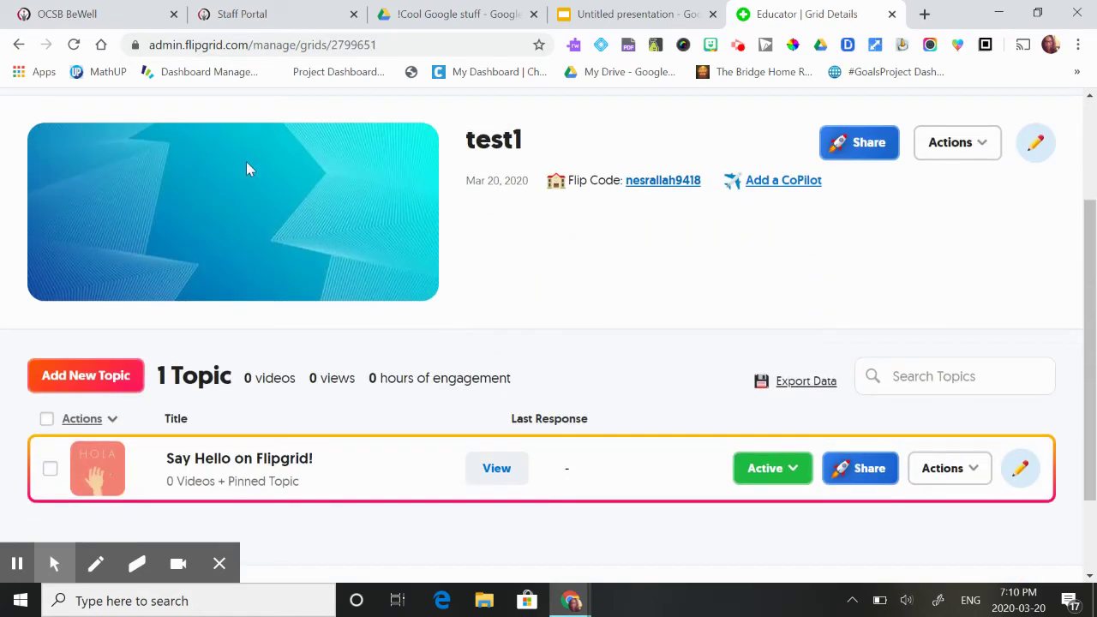
scroll(520, 168, "up", 2)
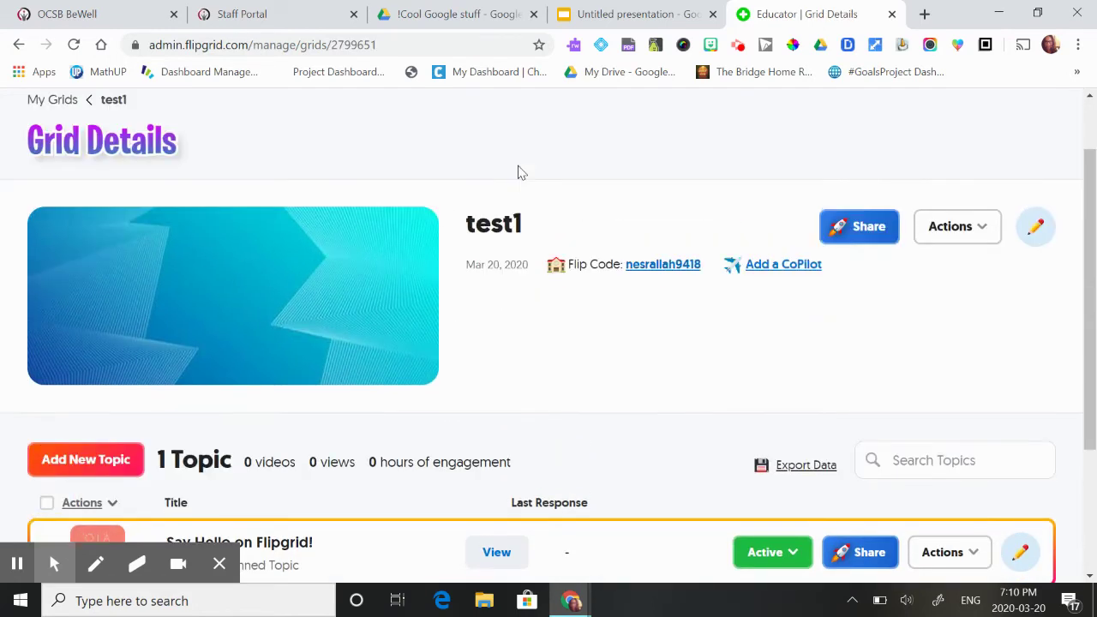
left_click(1028, 230)
scroll(480, 439, "down", 7)
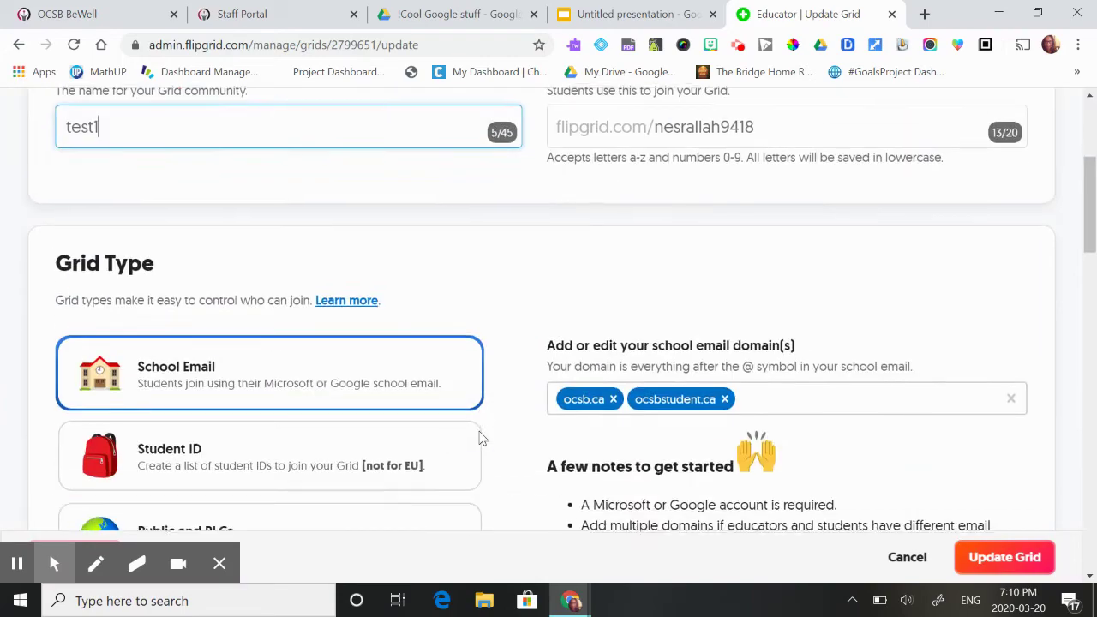
scroll(480, 439, "down", 3)
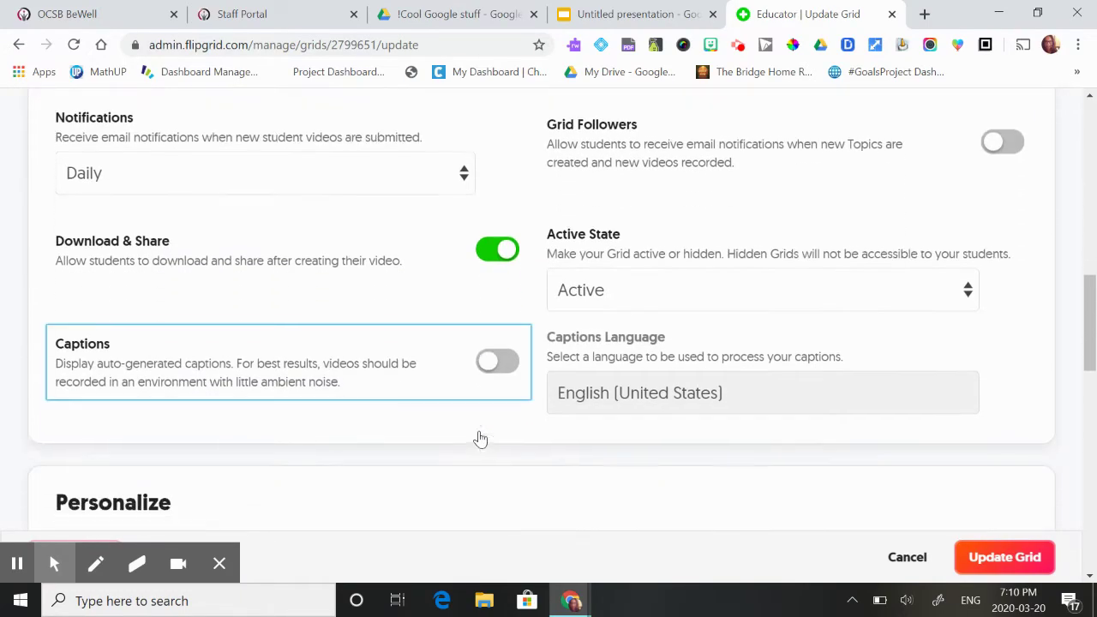
scroll(360, 294, "down", 5)
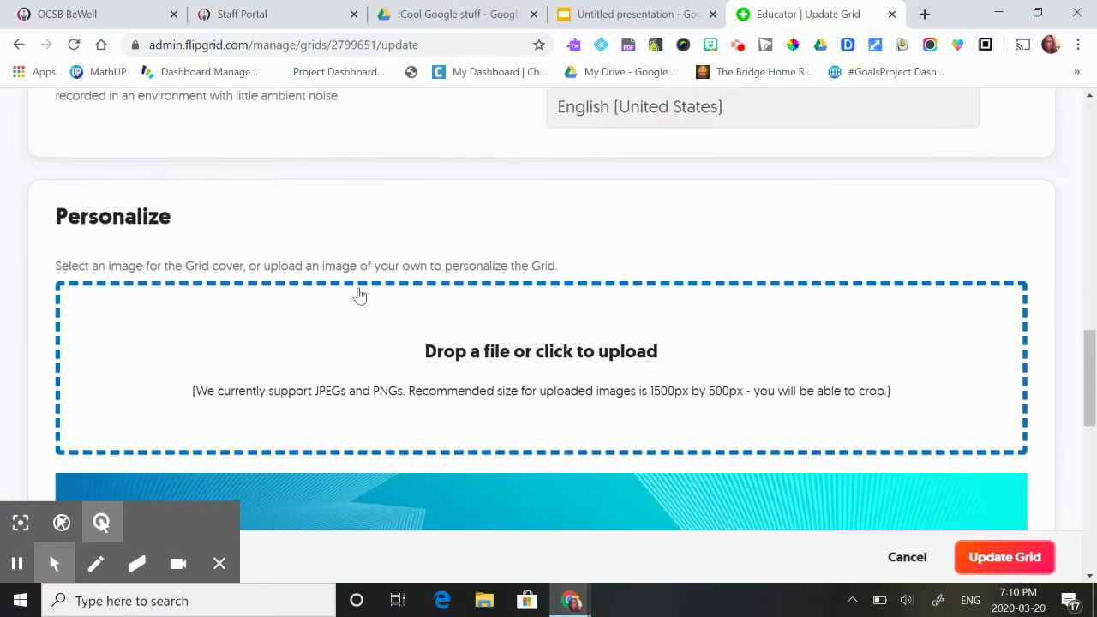
scroll(437, 375, "down", 3)
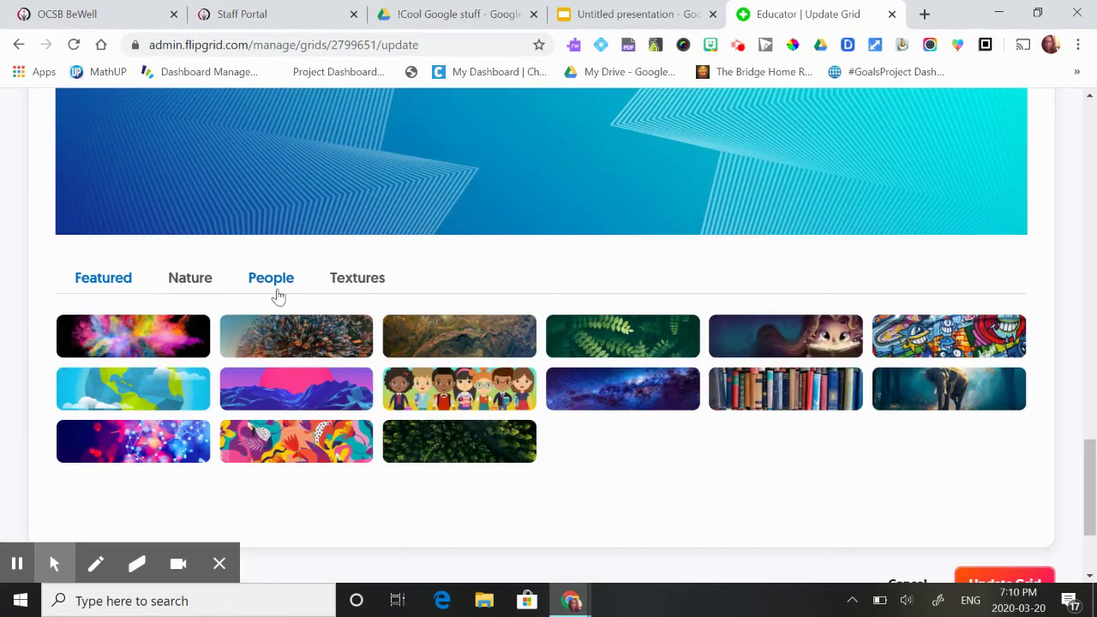
Step: Choose the snowboarder photo from the People covers and click Update Grid
left_click(271, 288)
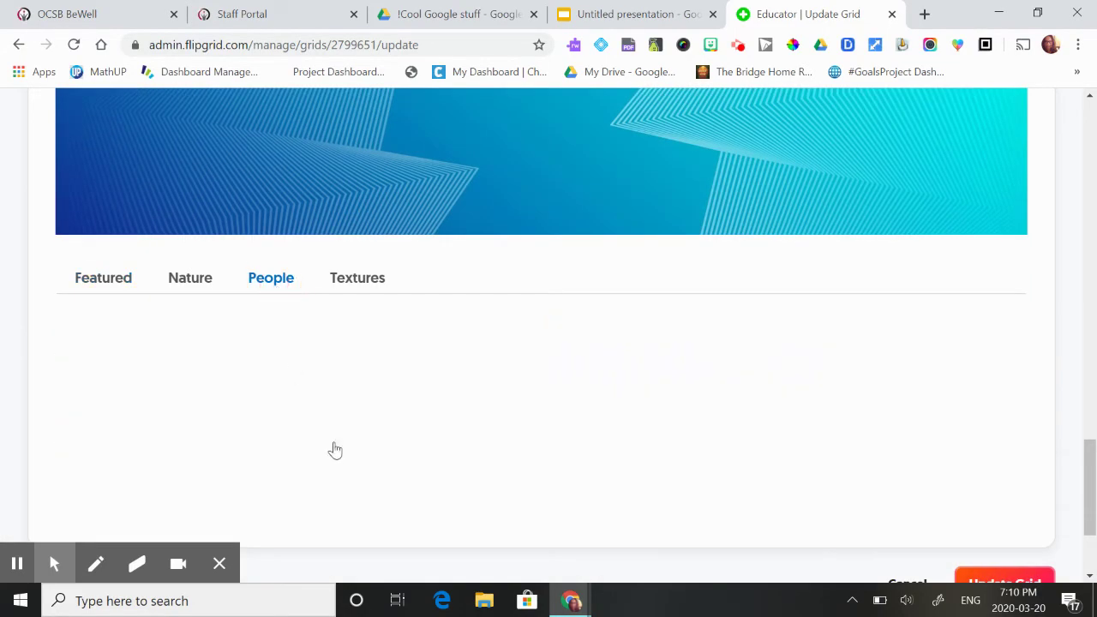
left_click(306, 330)
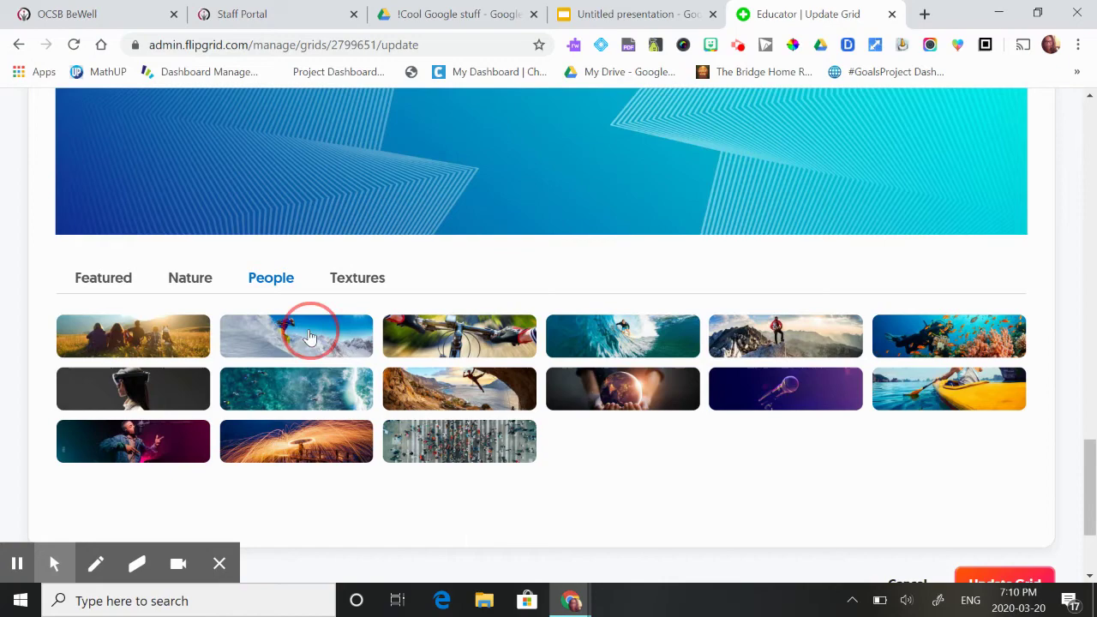
scroll(798, 319, "up", 1)
scroll(798, 321, "down", 3)
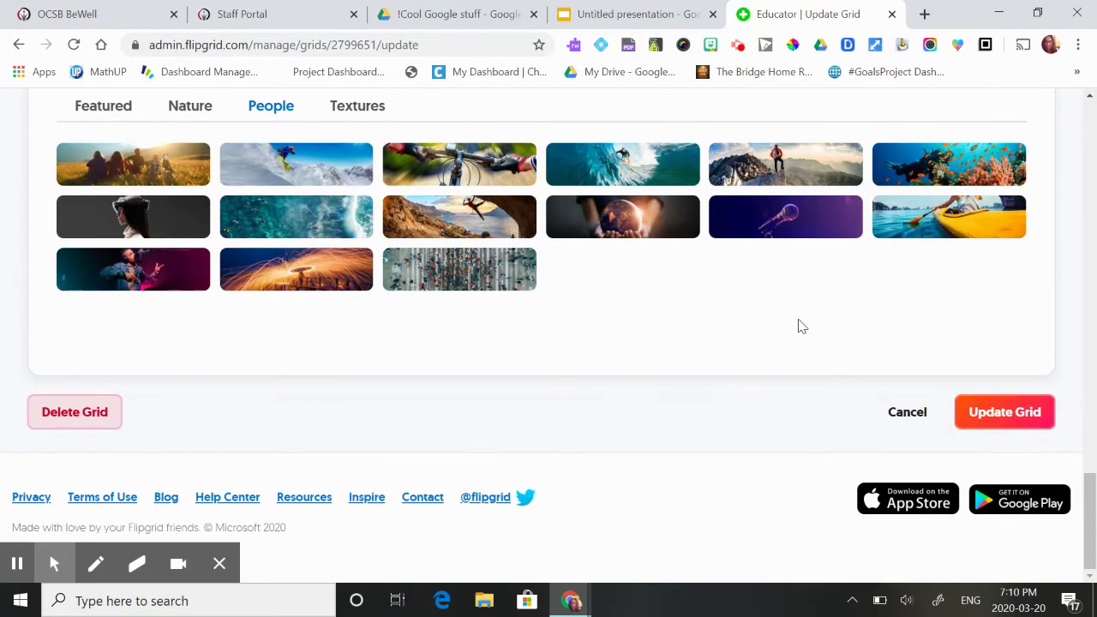
left_click(1032, 414)
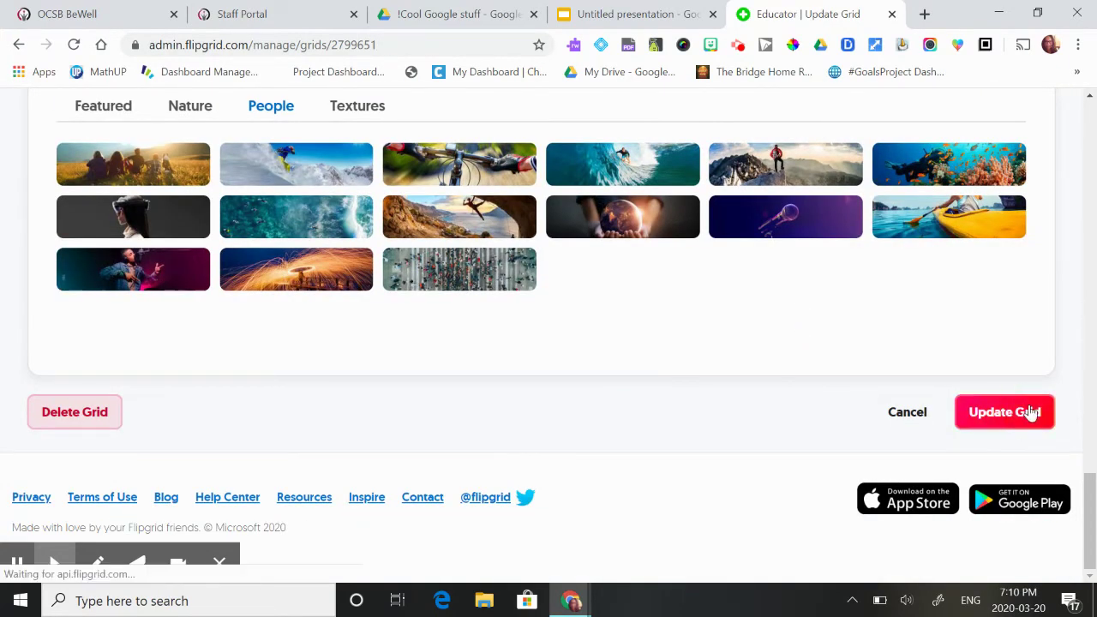
Step: Return to the My Grids list, where test1 now appears first
scroll(508, 378, "down", 3)
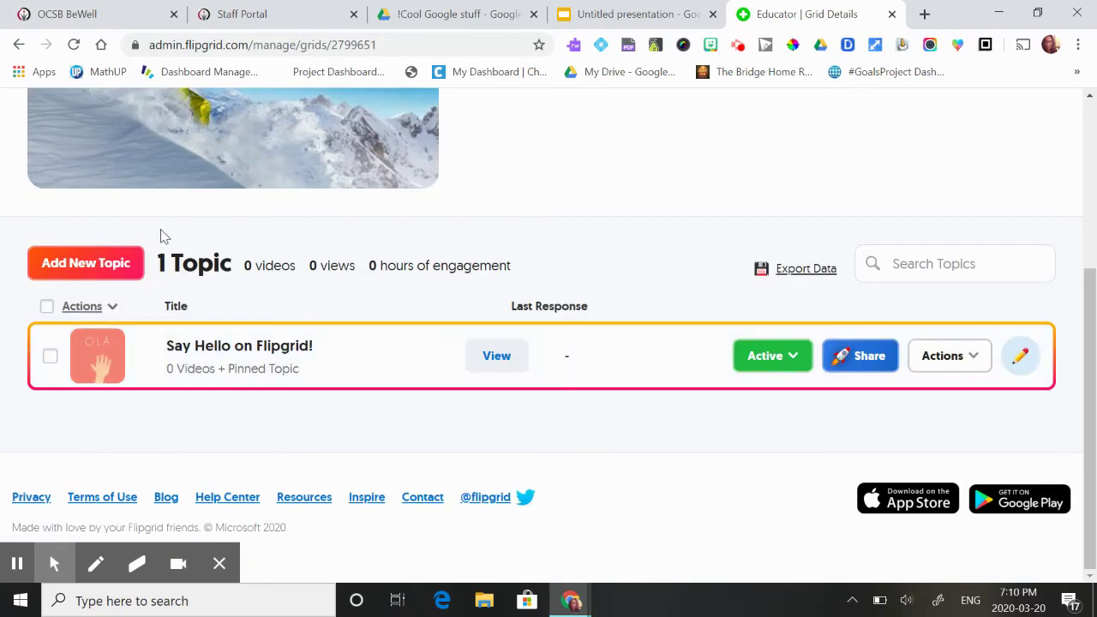
scroll(87, 273, "up", 3)
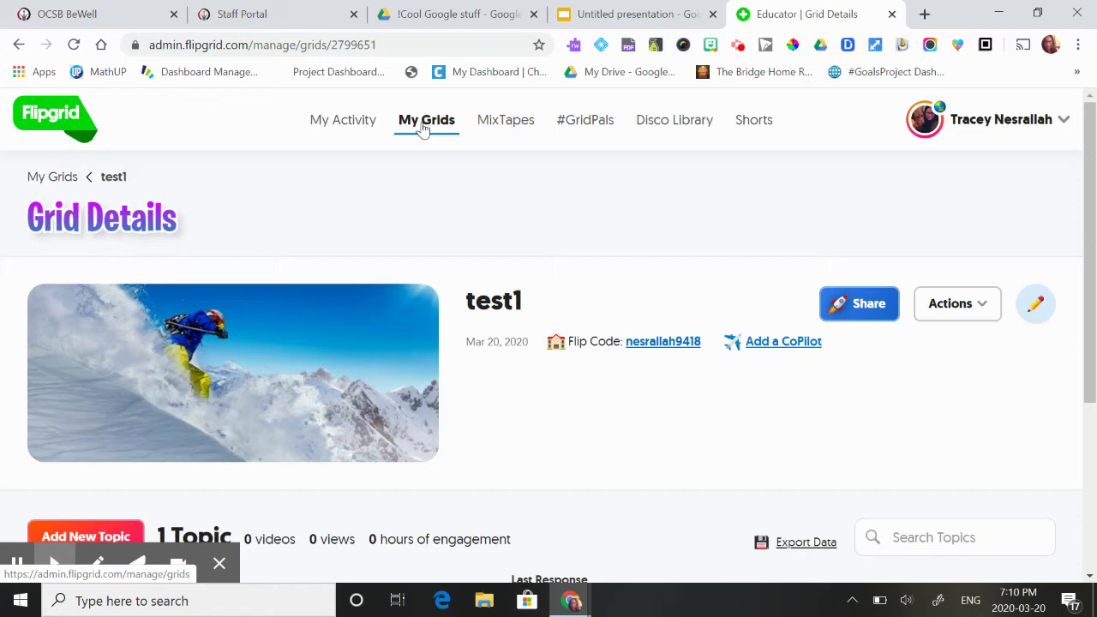
left_click(424, 127)
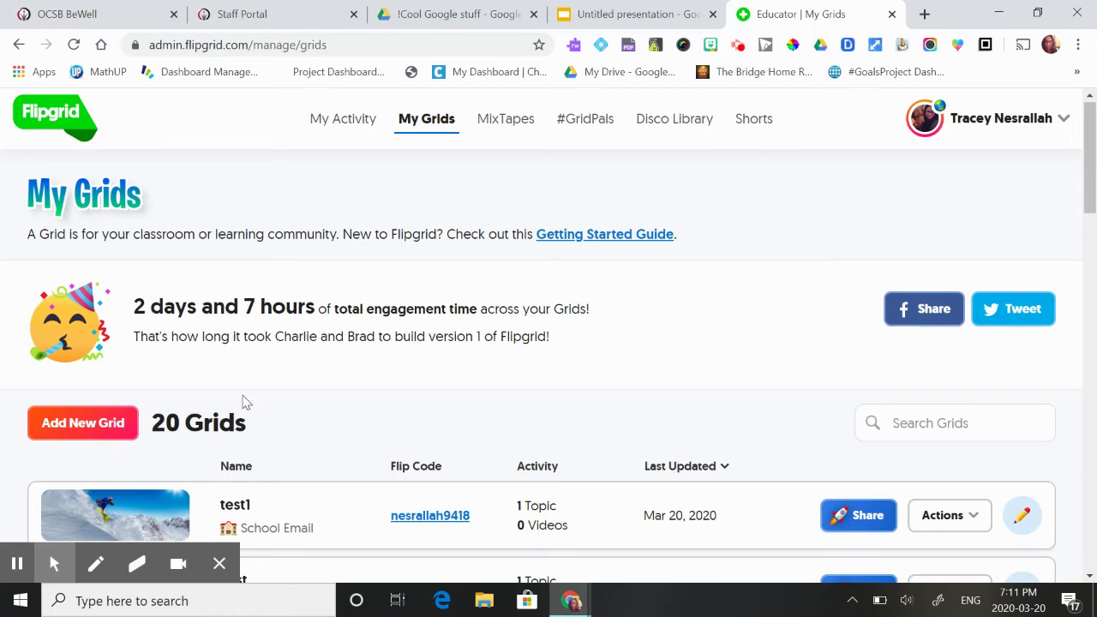
Step: Start a new Student ID grid named 'test2'
left_click(99, 423)
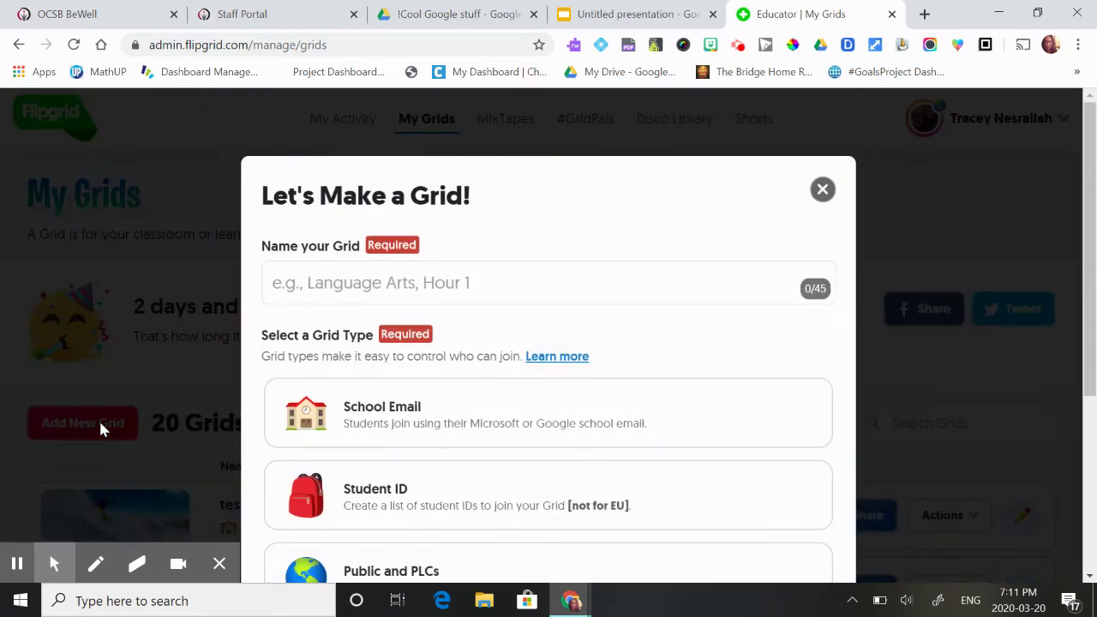
scroll(490, 445, "down", 2)
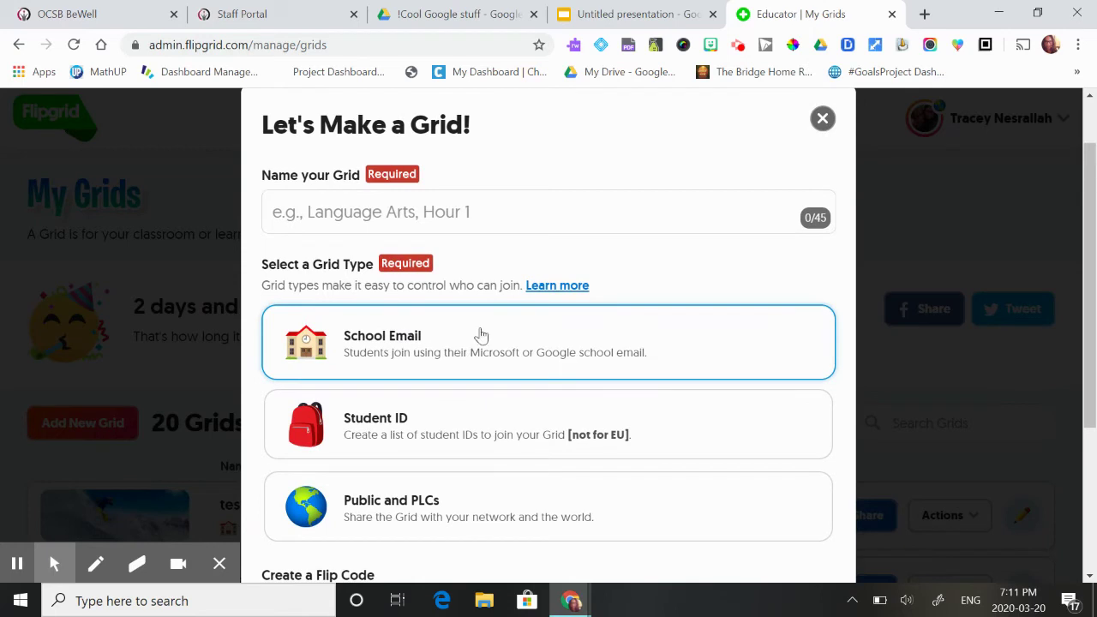
left_click(423, 437)
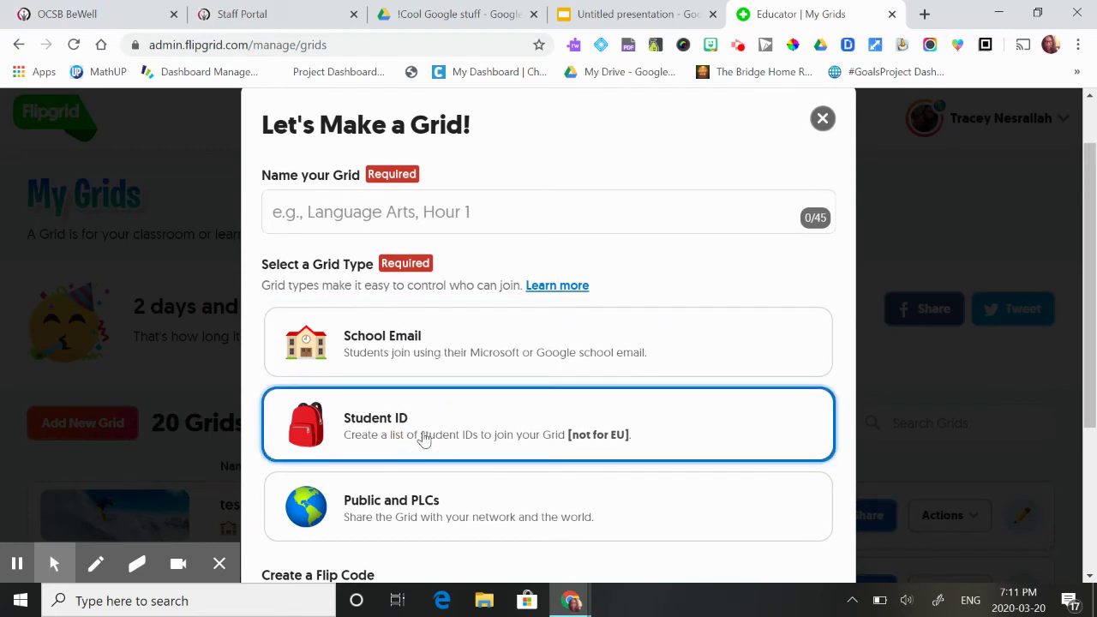
left_click(450, 211)
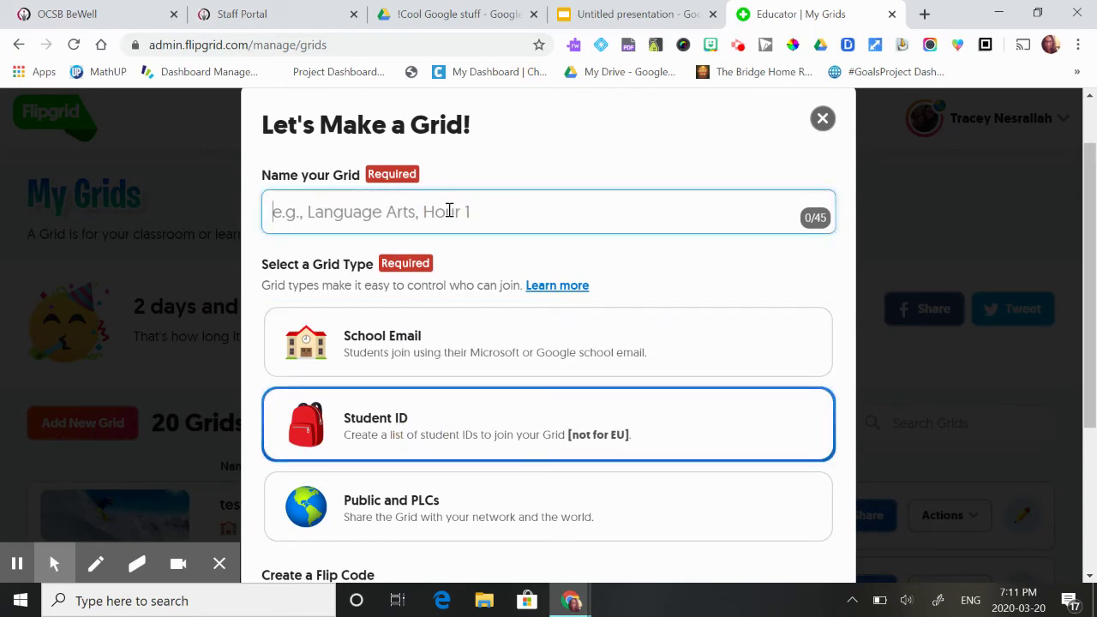
type("test2")
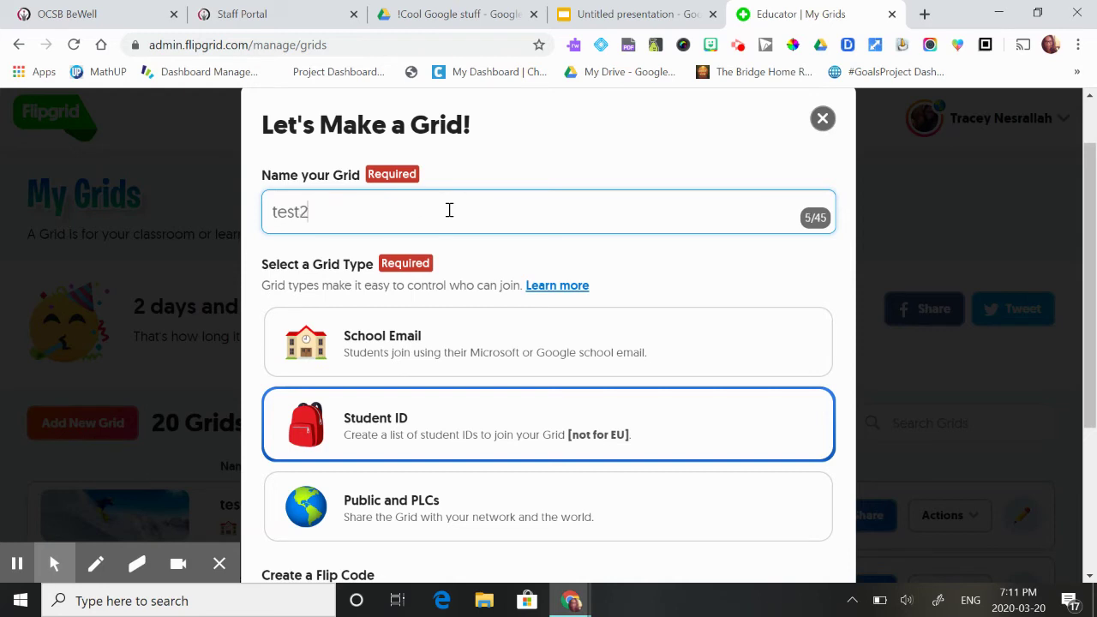
scroll(449, 211, "down", 2)
left_click(797, 535)
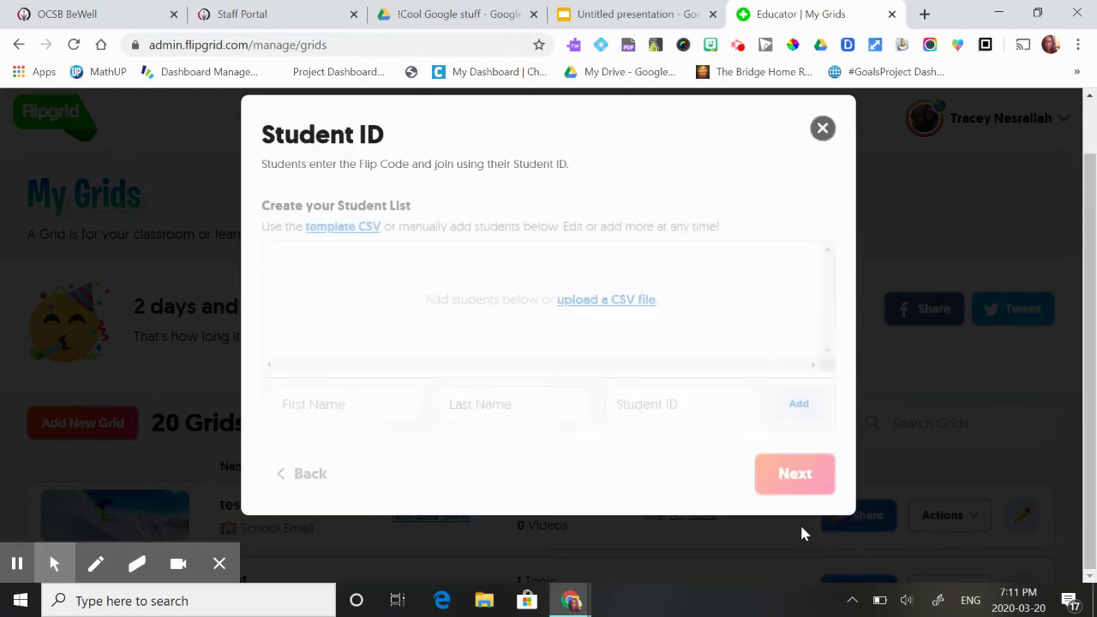
Step: Add one student's first name, last name and student ID, then create the grid
left_click(327, 404)
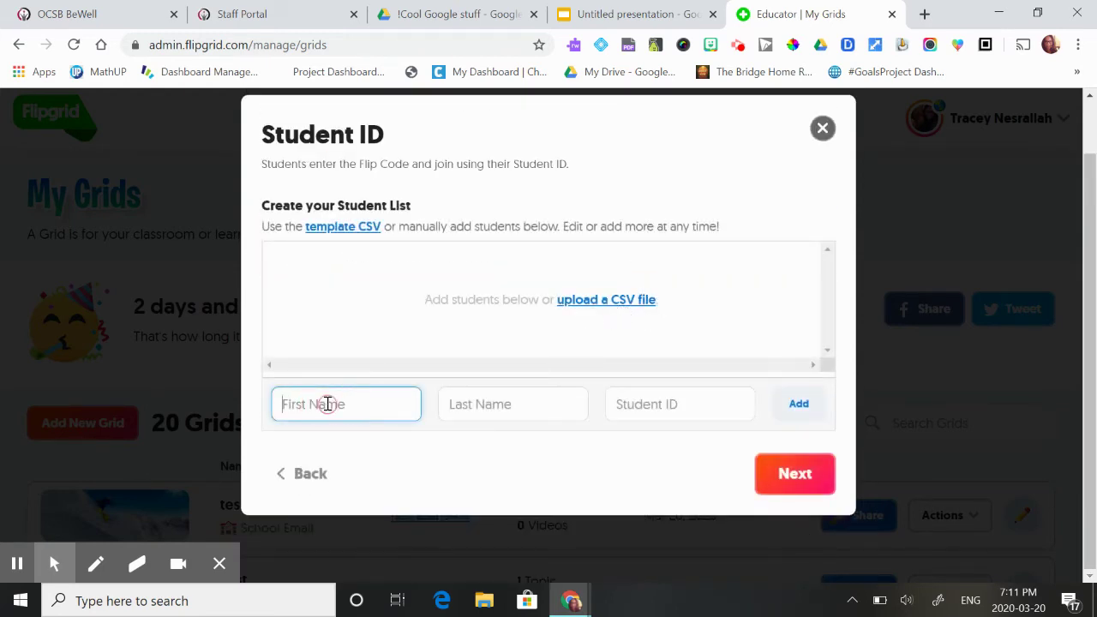
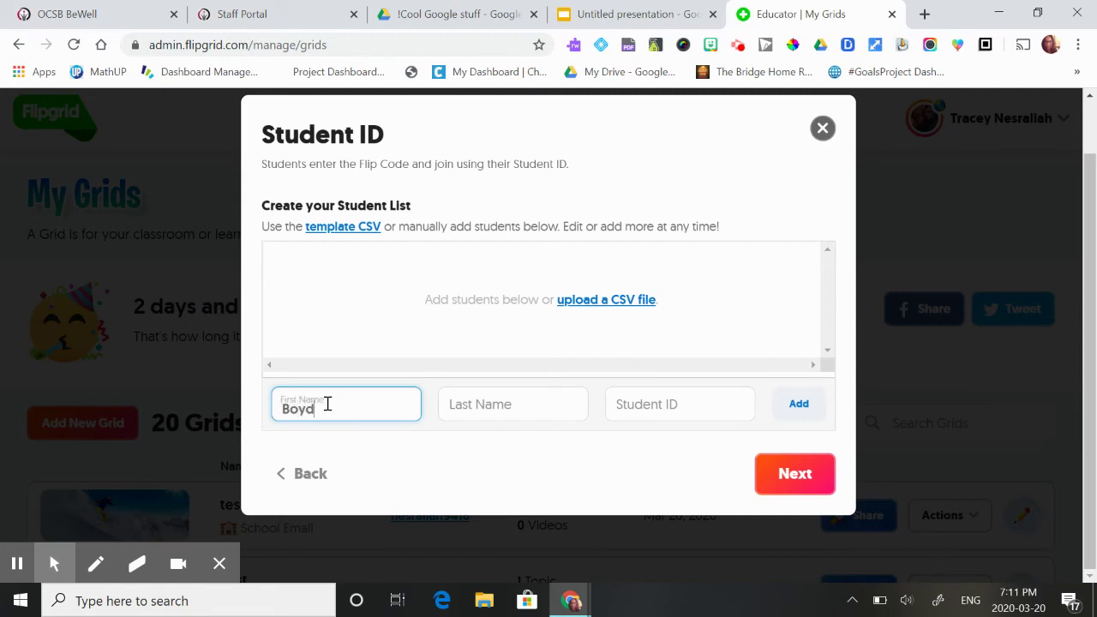
key("Tab")
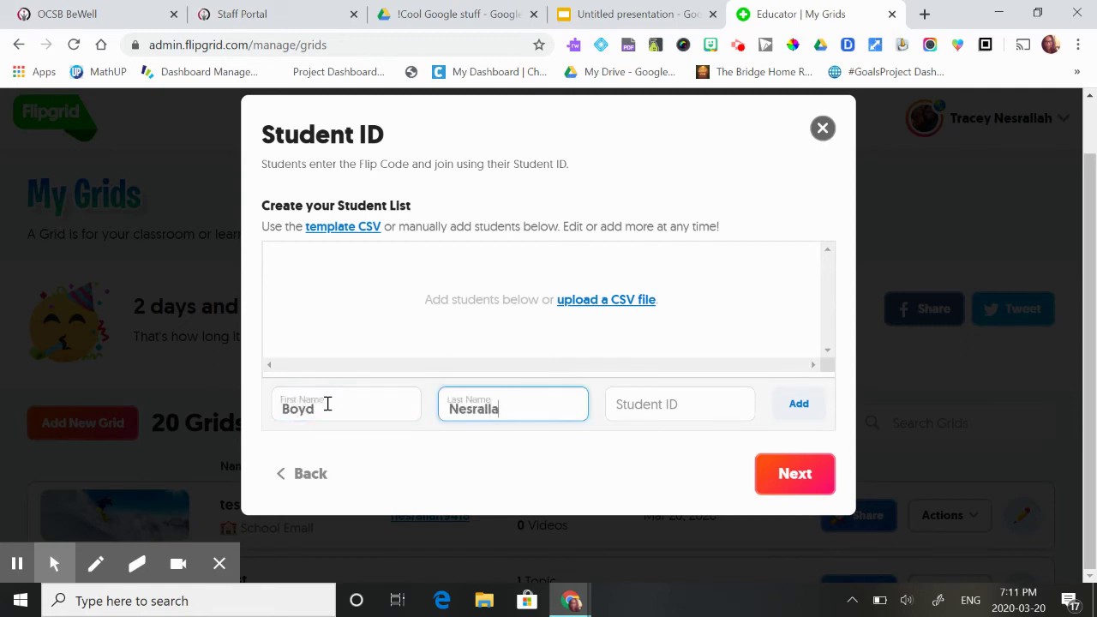
type("h")
left_click(652, 404)
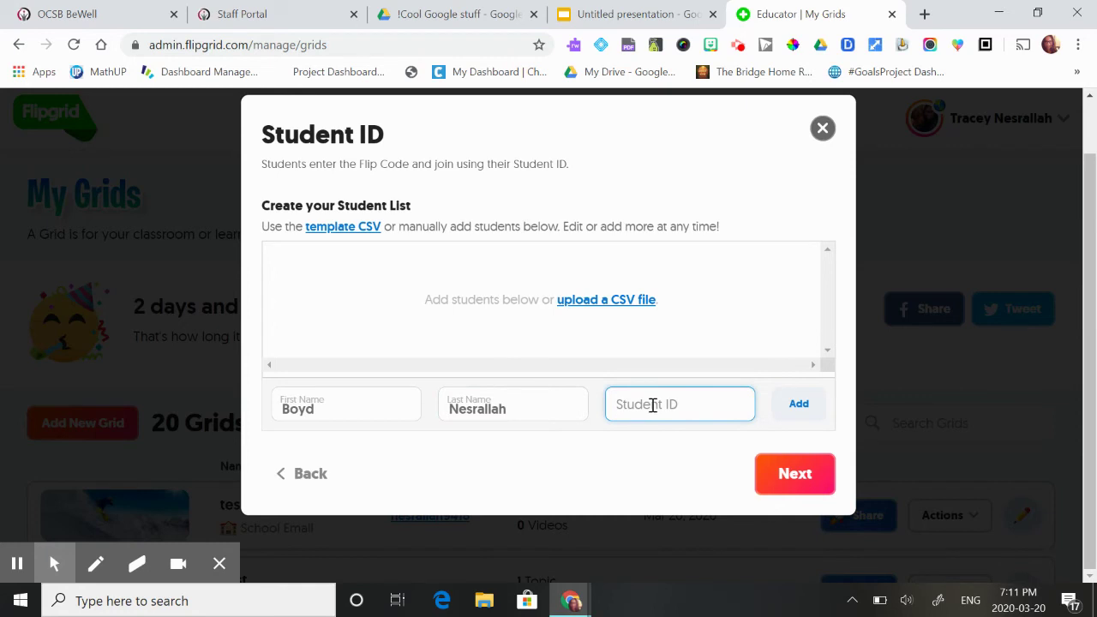
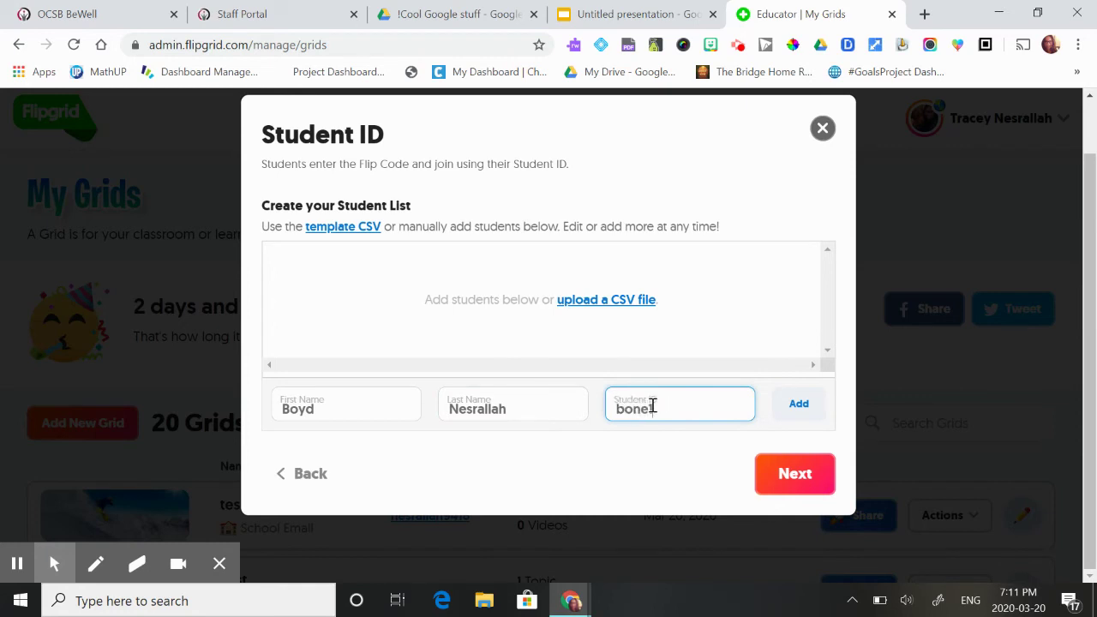
left_click(796, 470)
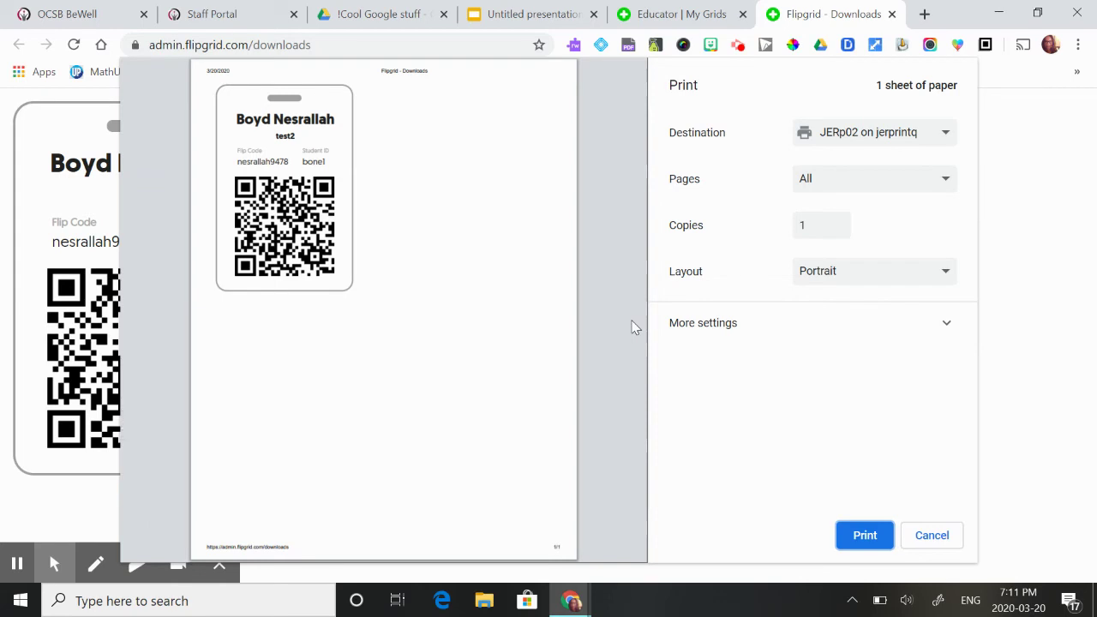
Step: Cancel the print preview of the student's QR badge without printing
left_click(948, 540)
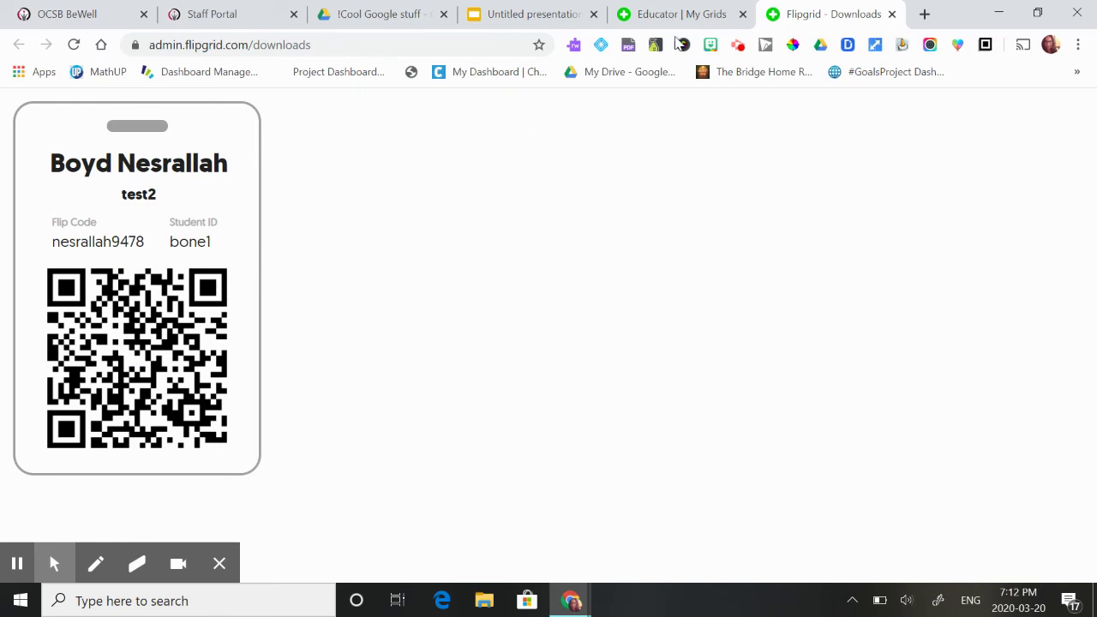
Step: In a new tab on flipgrid.com, open the QR scanner in the Enter a Flip Code box
left_click(924, 14)
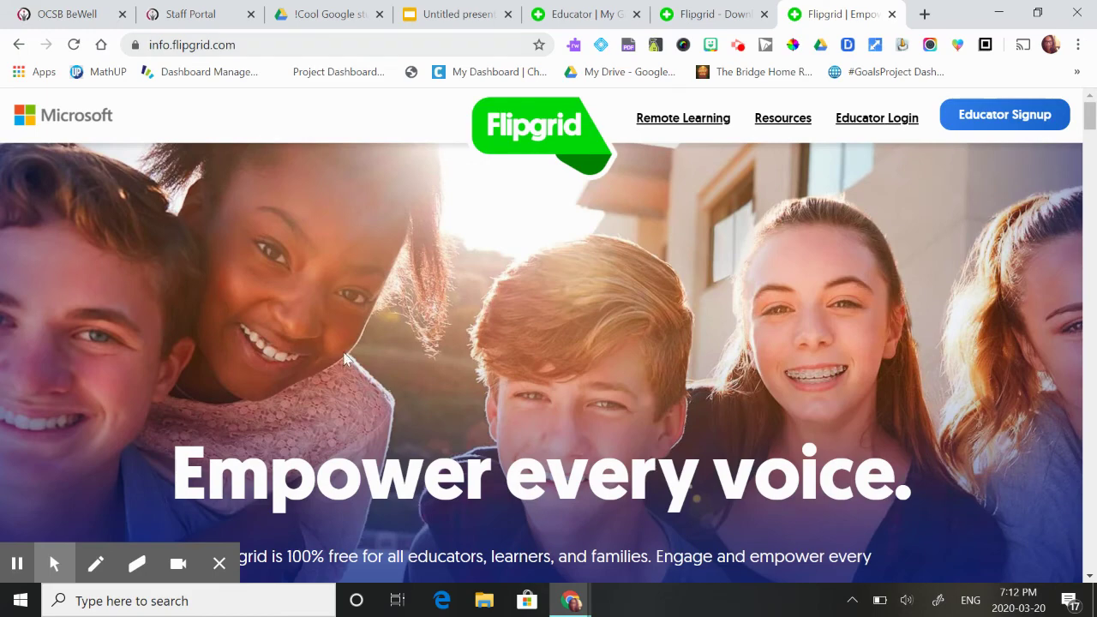
scroll(345, 358, "down", 4)
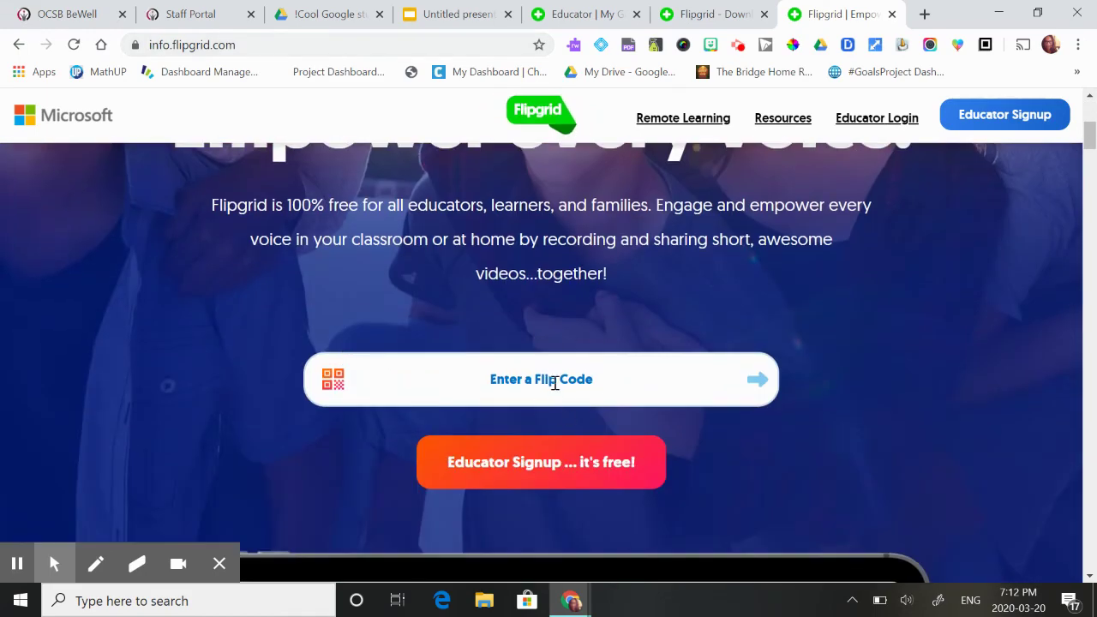
right_click(335, 384)
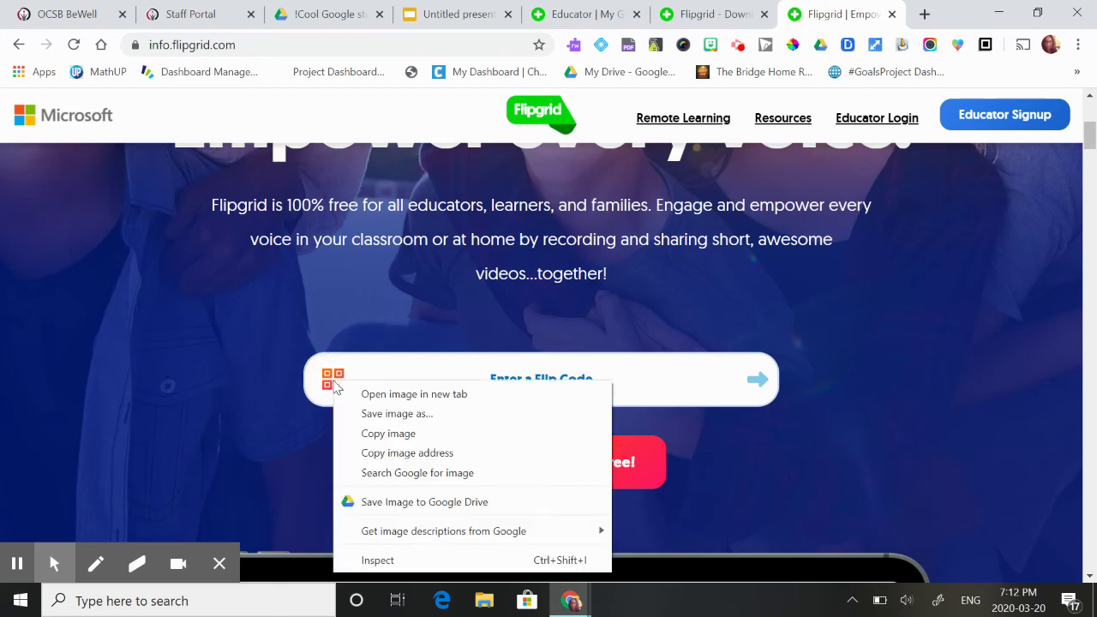
left_click(326, 387)
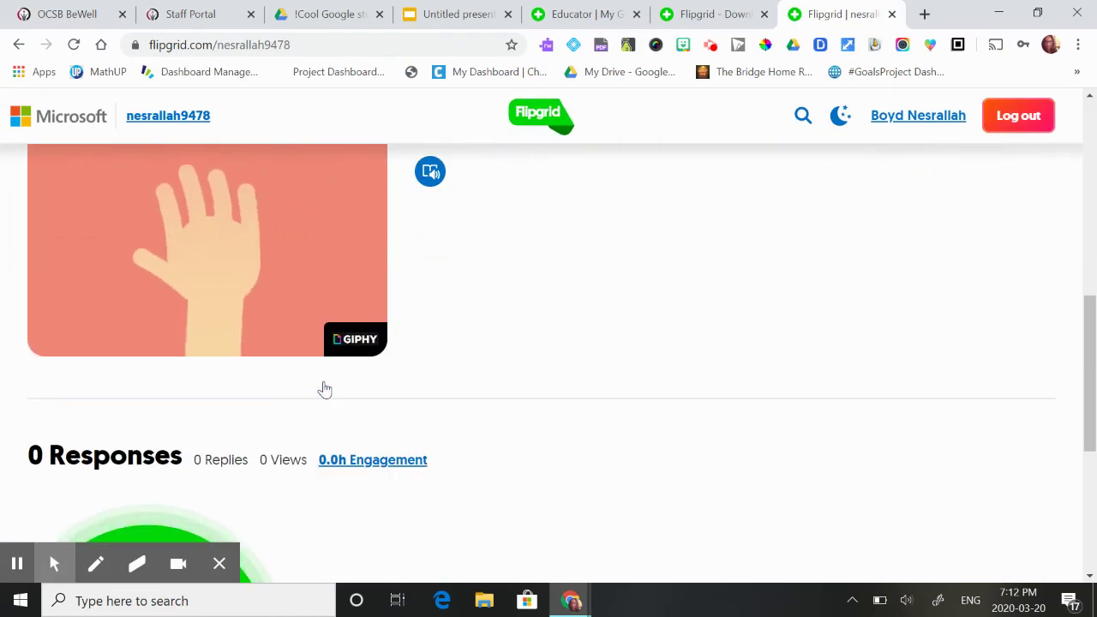
scroll(325, 390, "down", 3)
Step: Open the recorder with the green plus under the Say Hello topic's 0 Responses
left_click(172, 408)
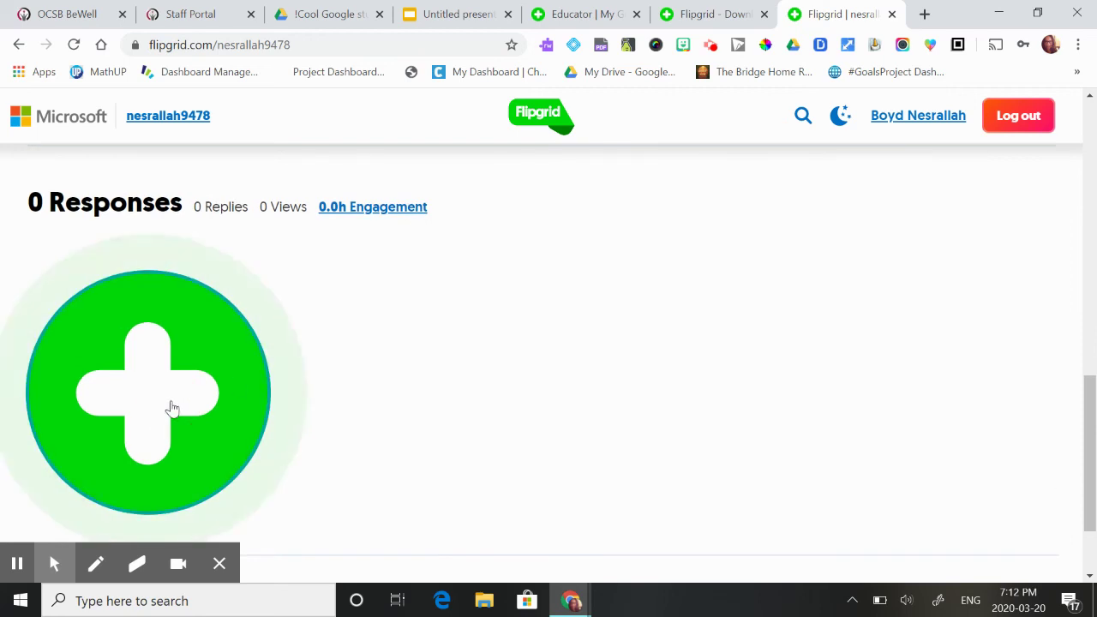